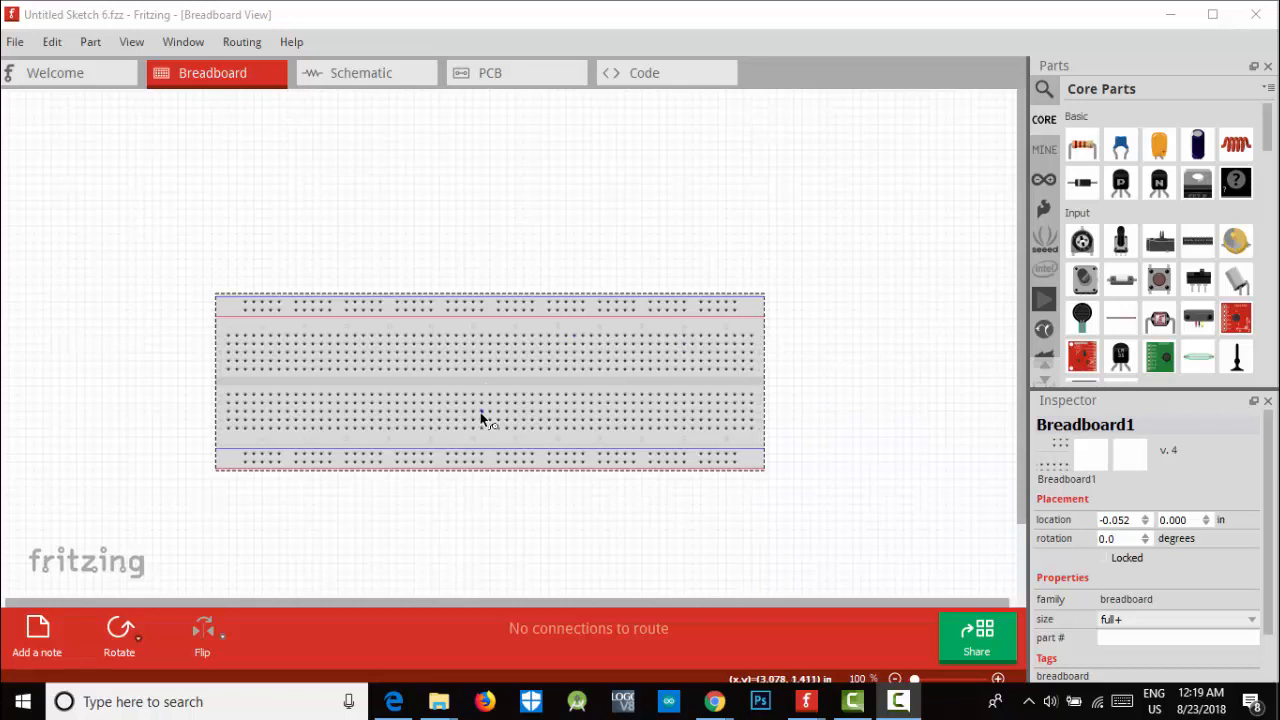
Delete the default breadboard and search the parts library for "breadboard".
right_click(480, 416)
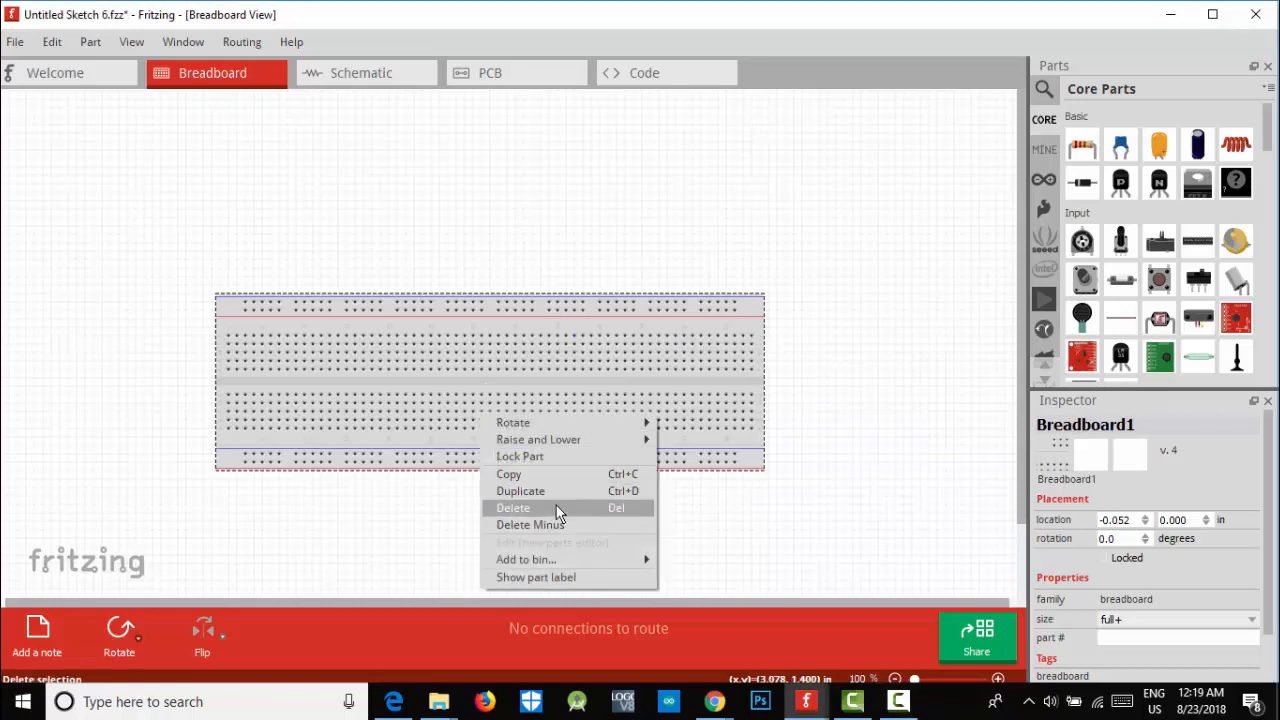
click(556, 507)
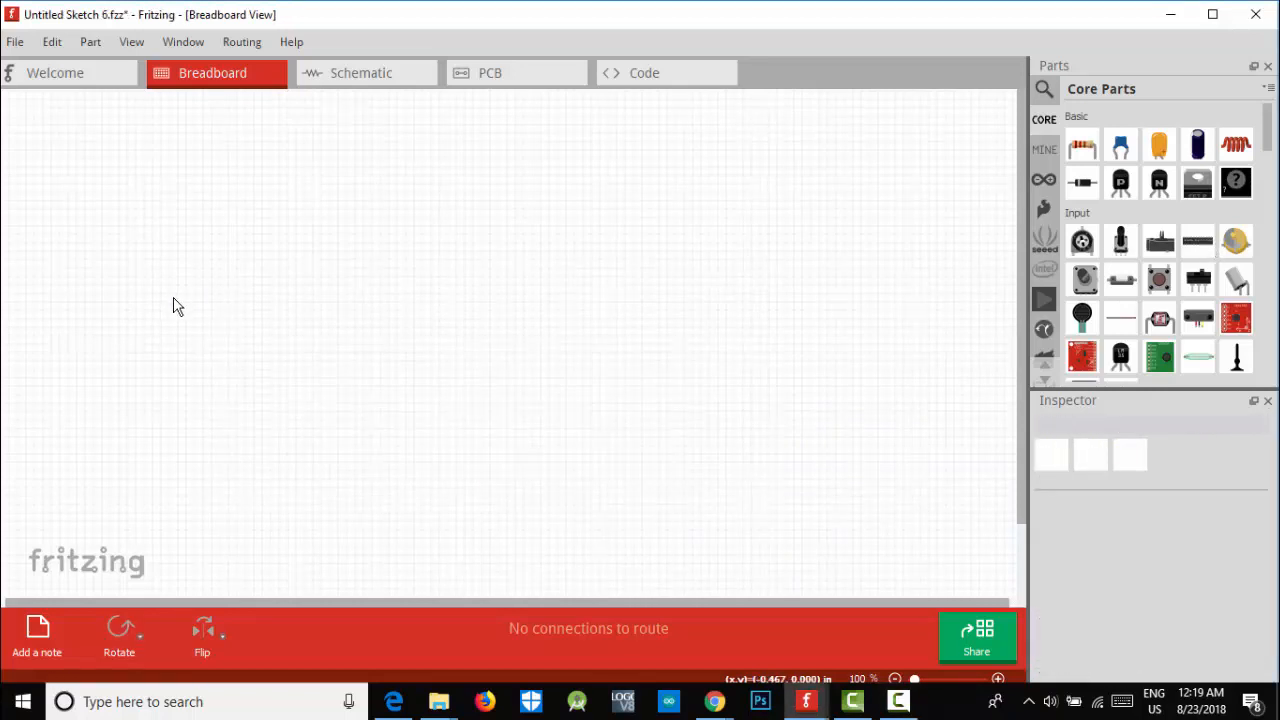
click(1050, 96)
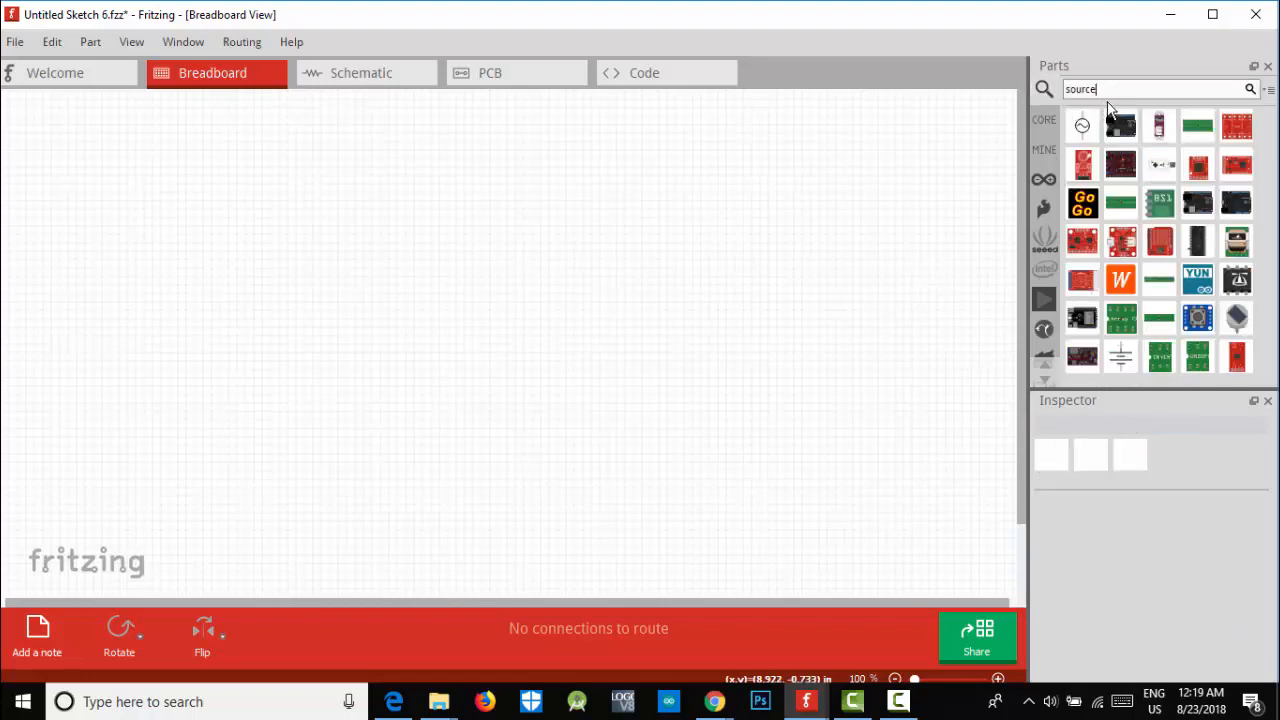
drag(1116, 94, 948, 87)
text(breadboard)
key(Return)
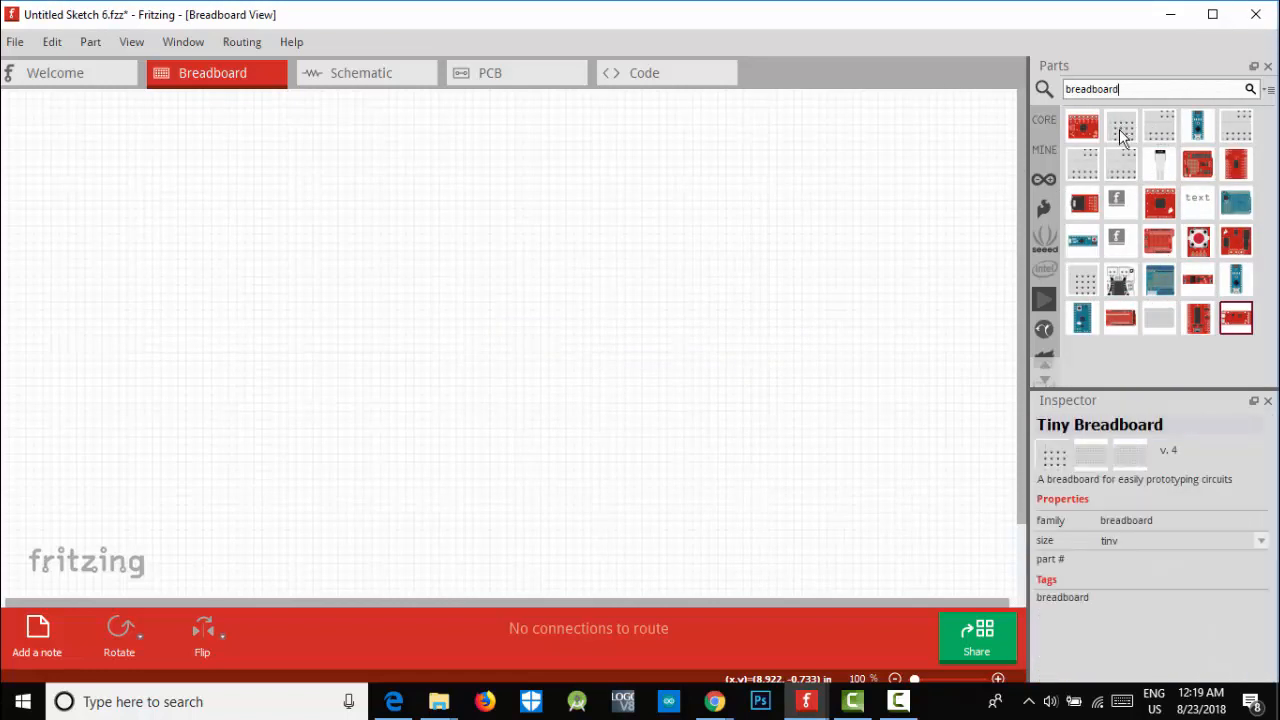
Add a tiny breadboard, ITG-3200 gyro breakout, RSR 03MB102 breadboard, BB-301 breadboard, Arduino Nano and mini breadboard to the canvas.
drag(1127, 133, 268, 192)
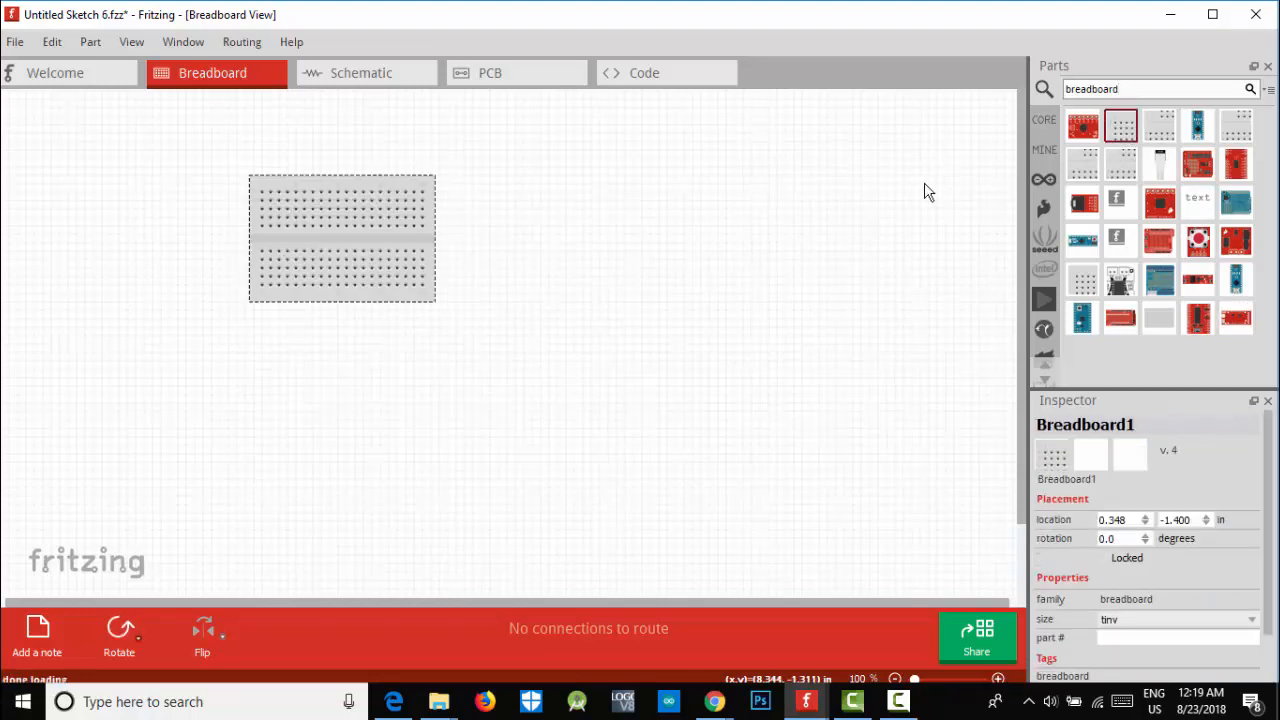
drag(1083, 128, 572, 240)
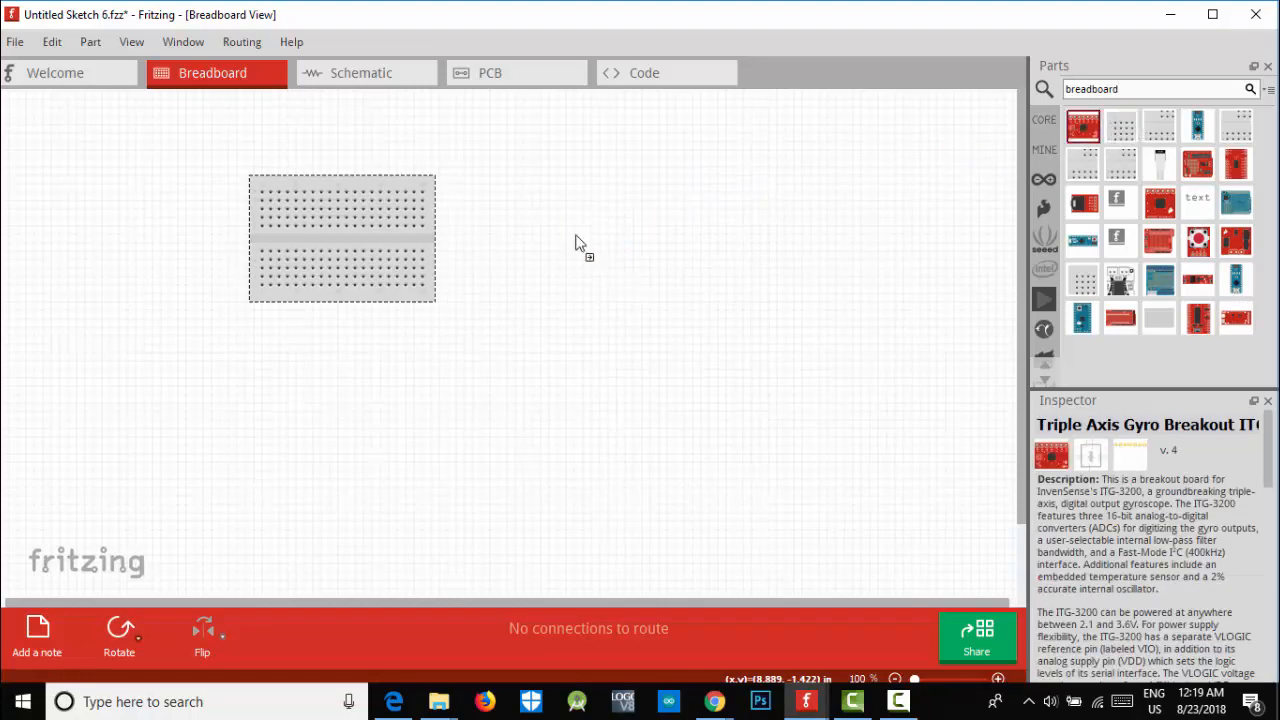
drag(1166, 135, 437, 400)
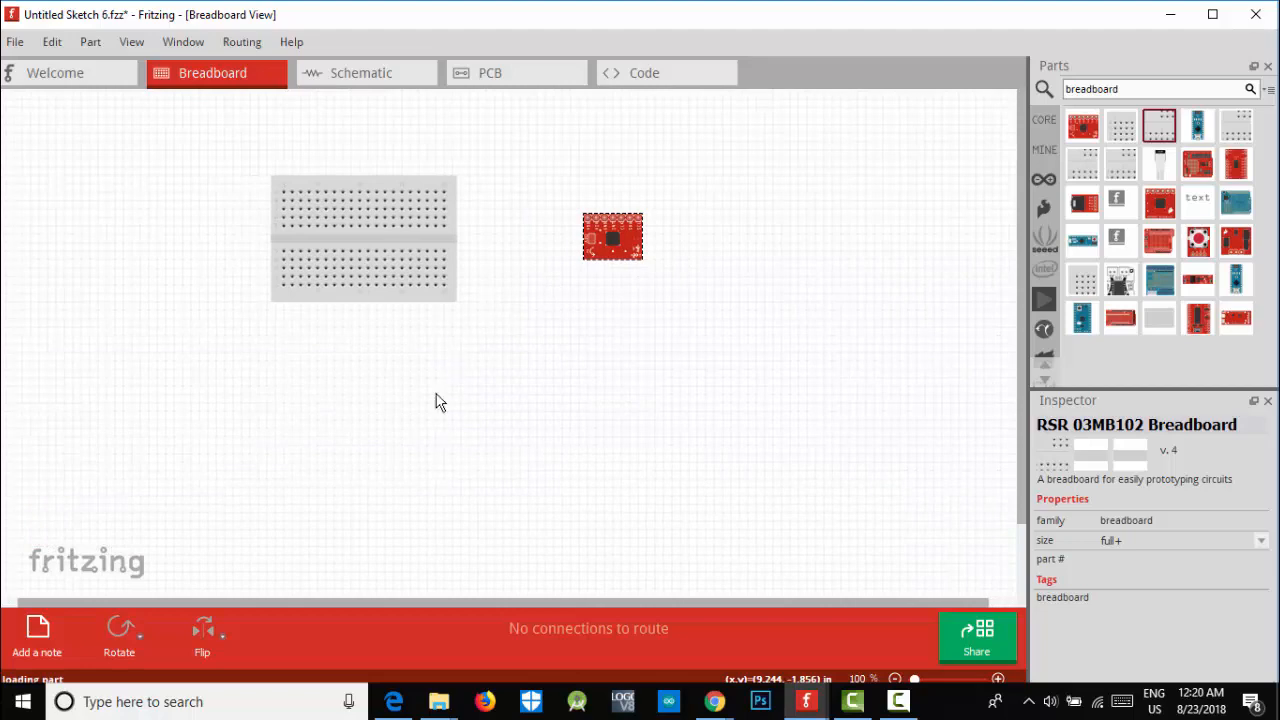
drag(1243, 135, 680, 296)
drag(1197, 127, 800, 135)
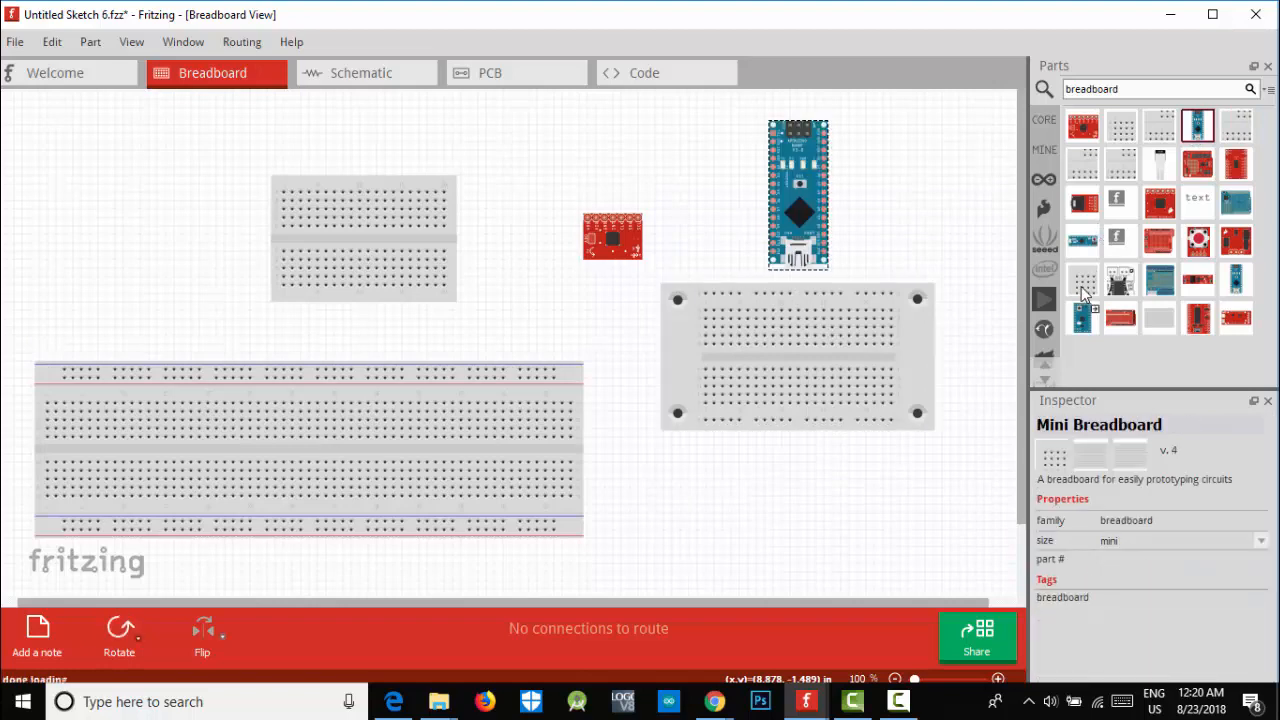
drag(1083, 280, 742, 485)
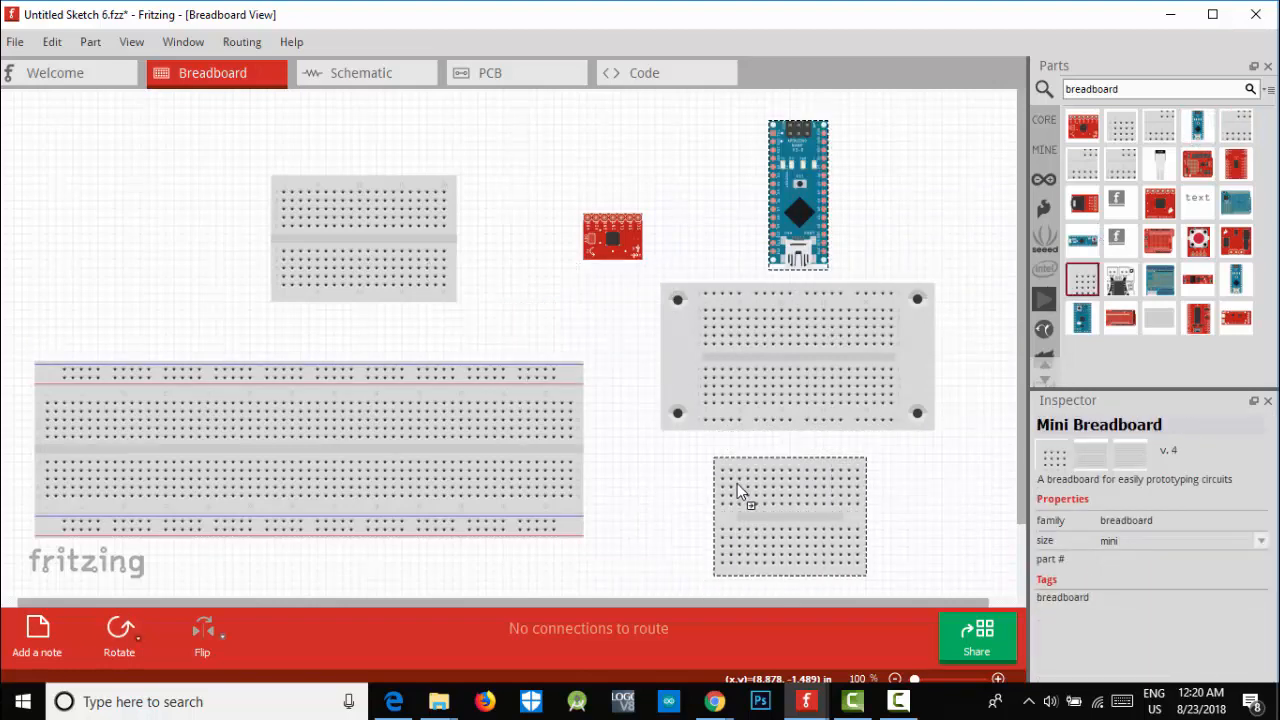
drag(1160, 280, 500, 280)
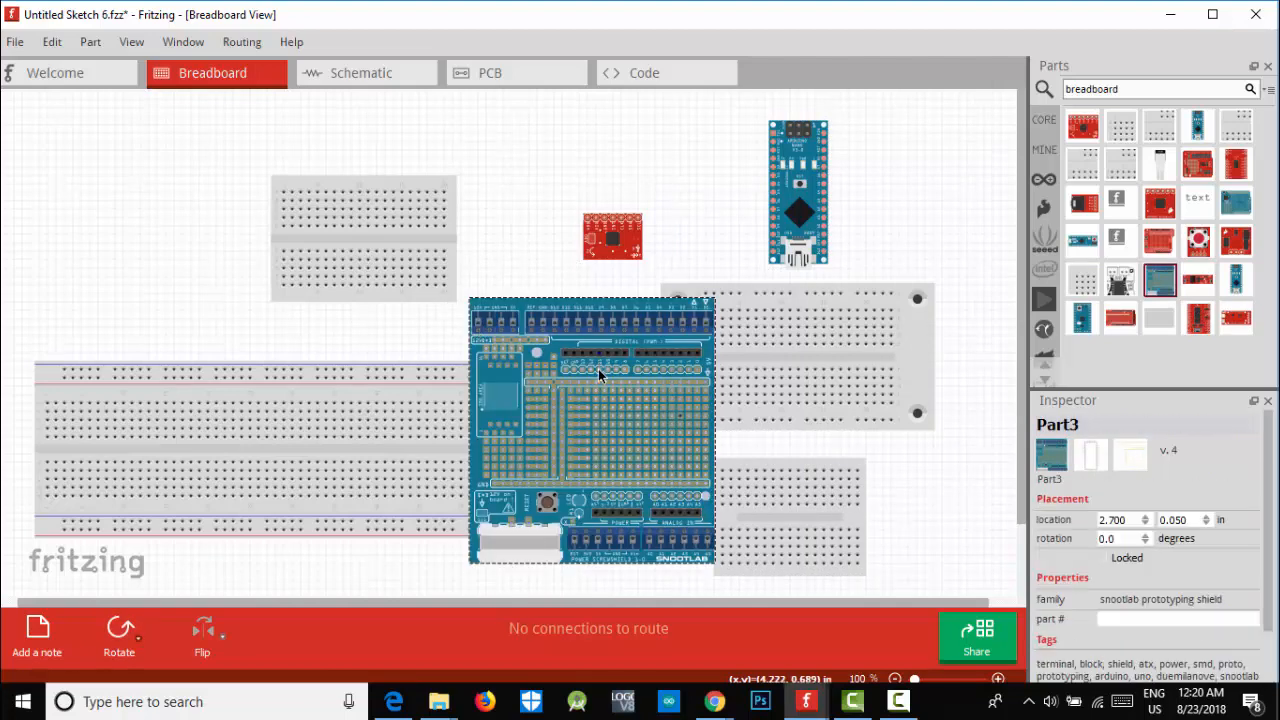
drag(598, 371, 453, 286)
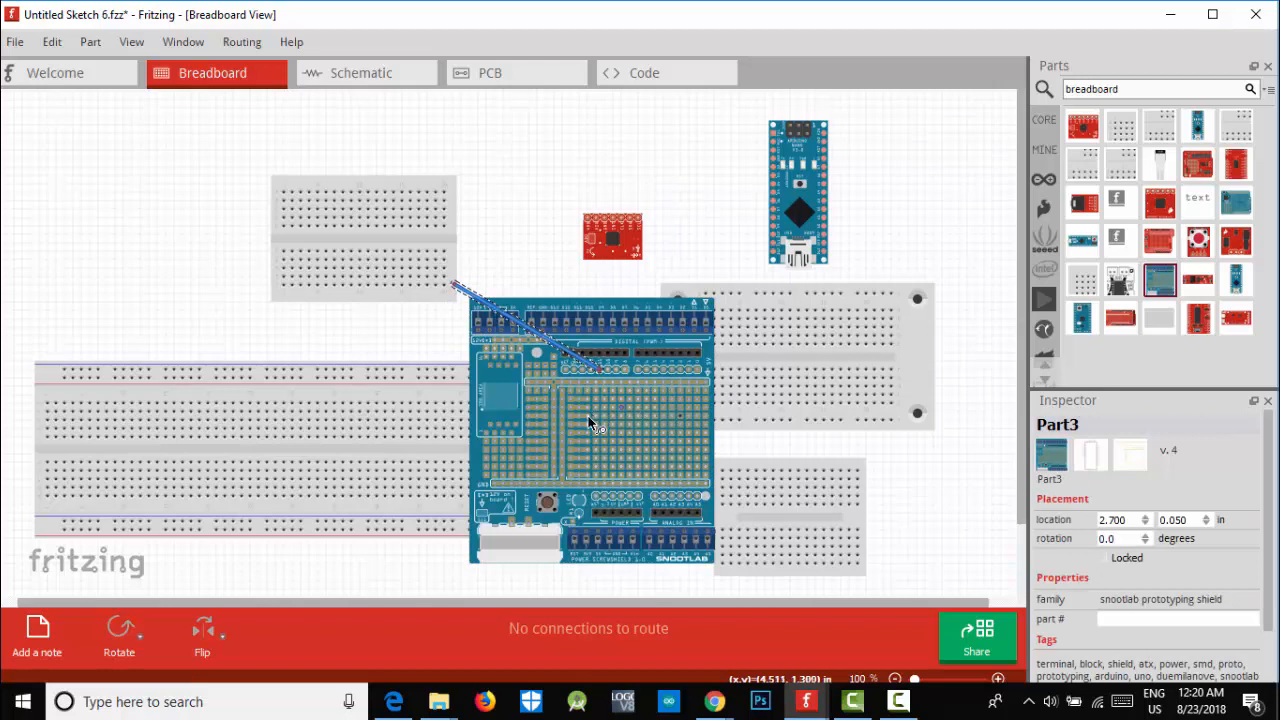
right_click(569, 389)
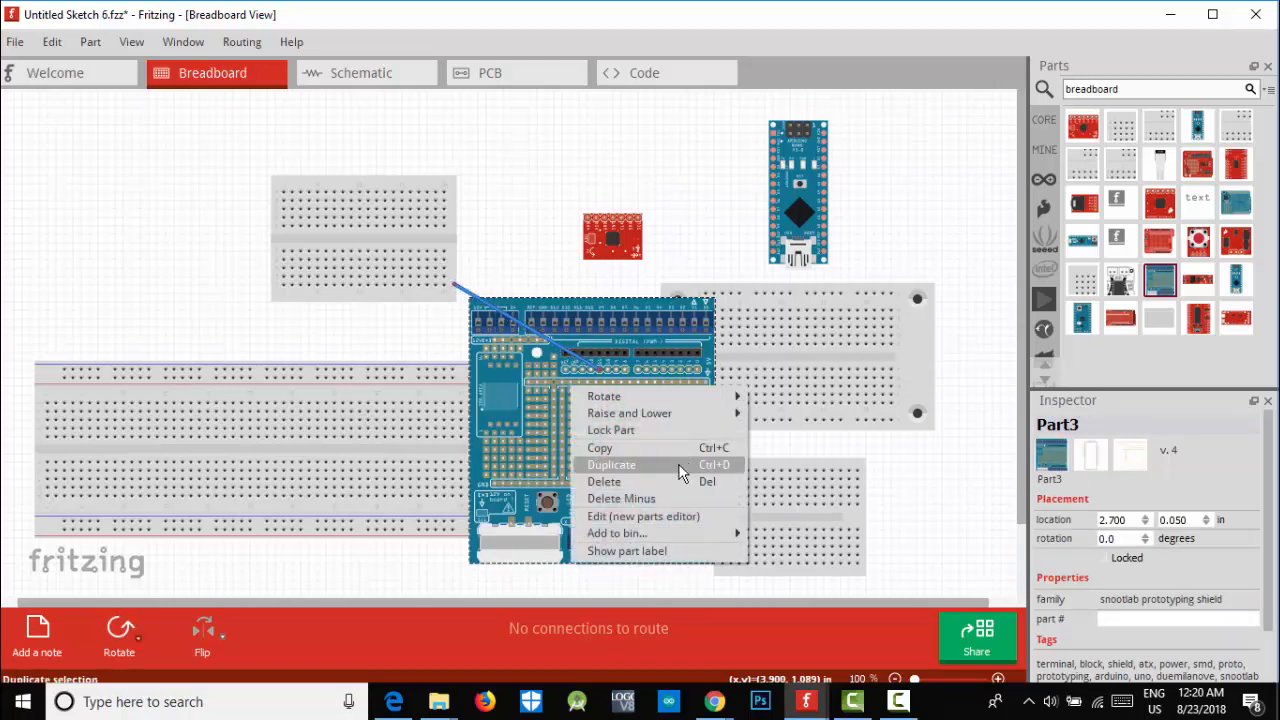
click(643, 481)
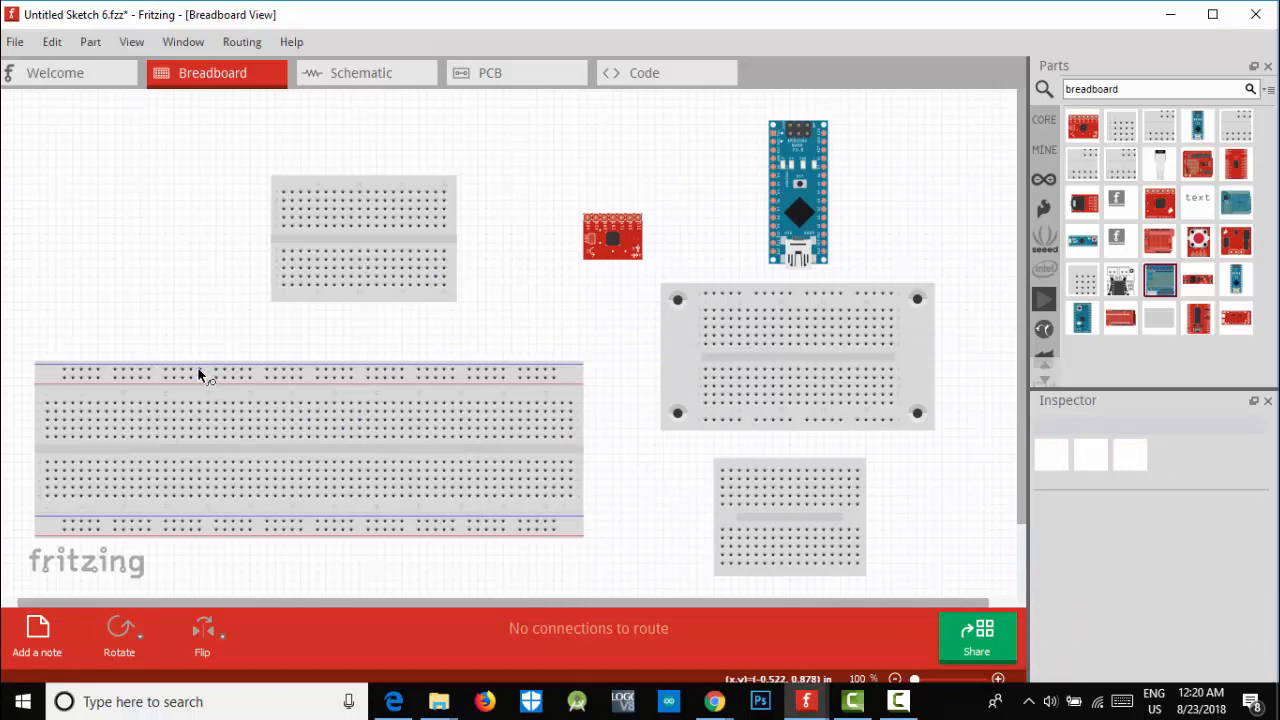
Draw a blue wire across the full-size breadboard and set the board's location to -2.052, 1.500 in.
drag(199, 372, 257, 498)
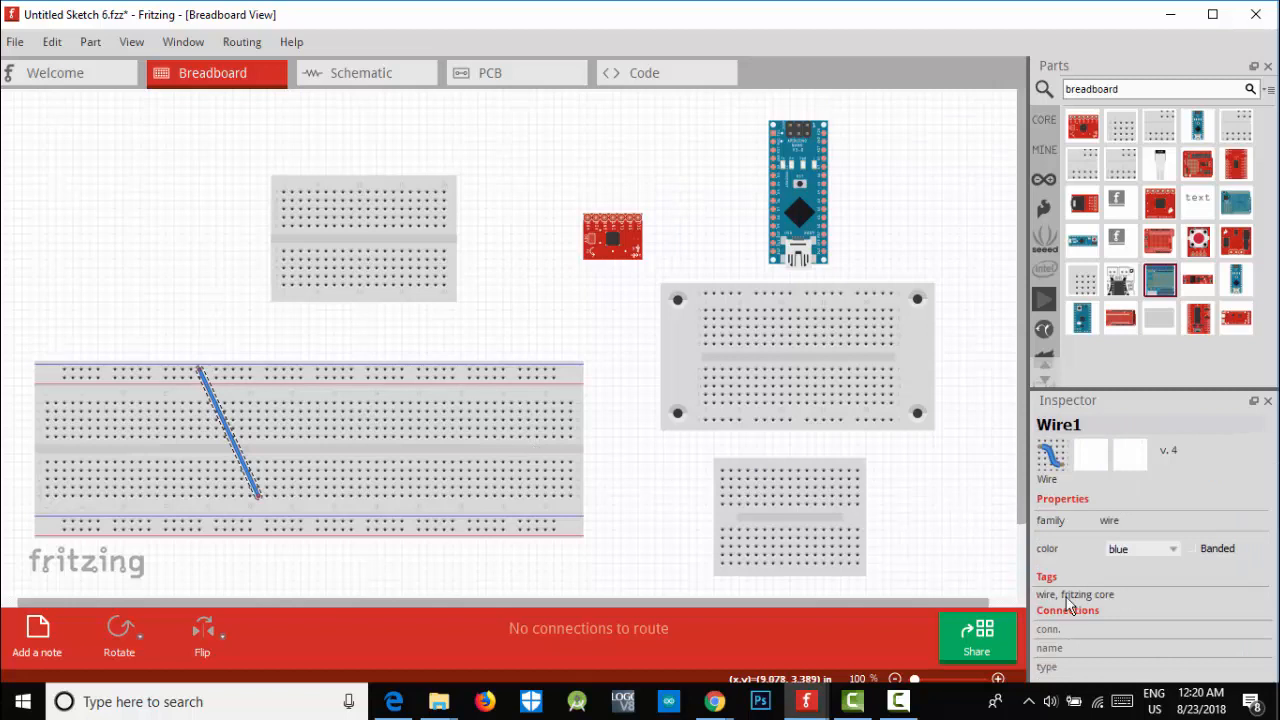
click(391, 456)
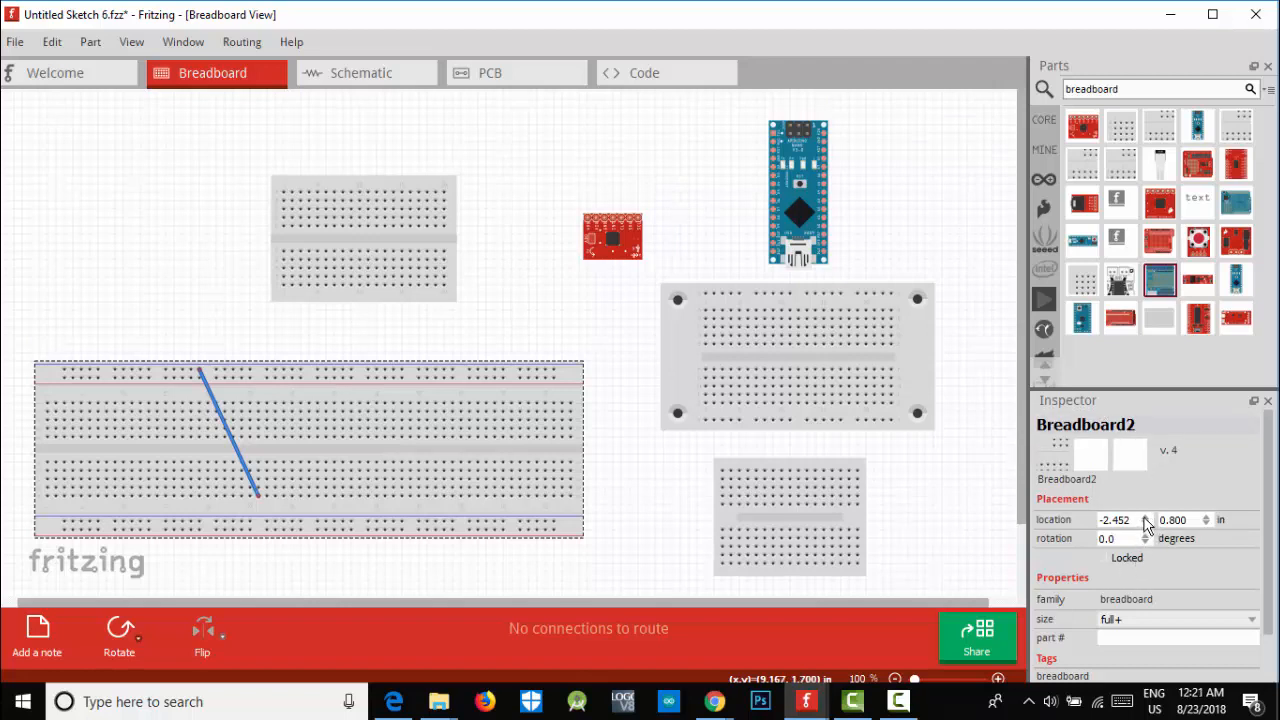
drag(1146, 520, 1206, 530)
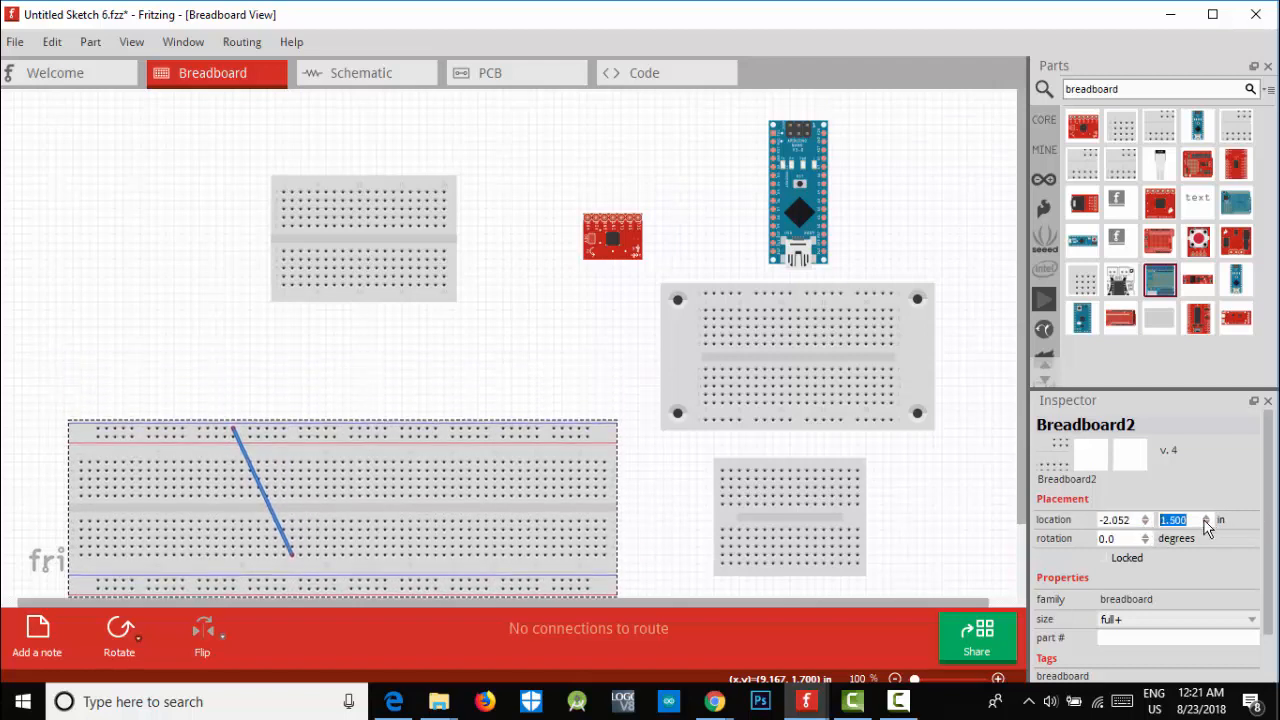
click(1145, 542)
scroll(1140, 555, down, 2)
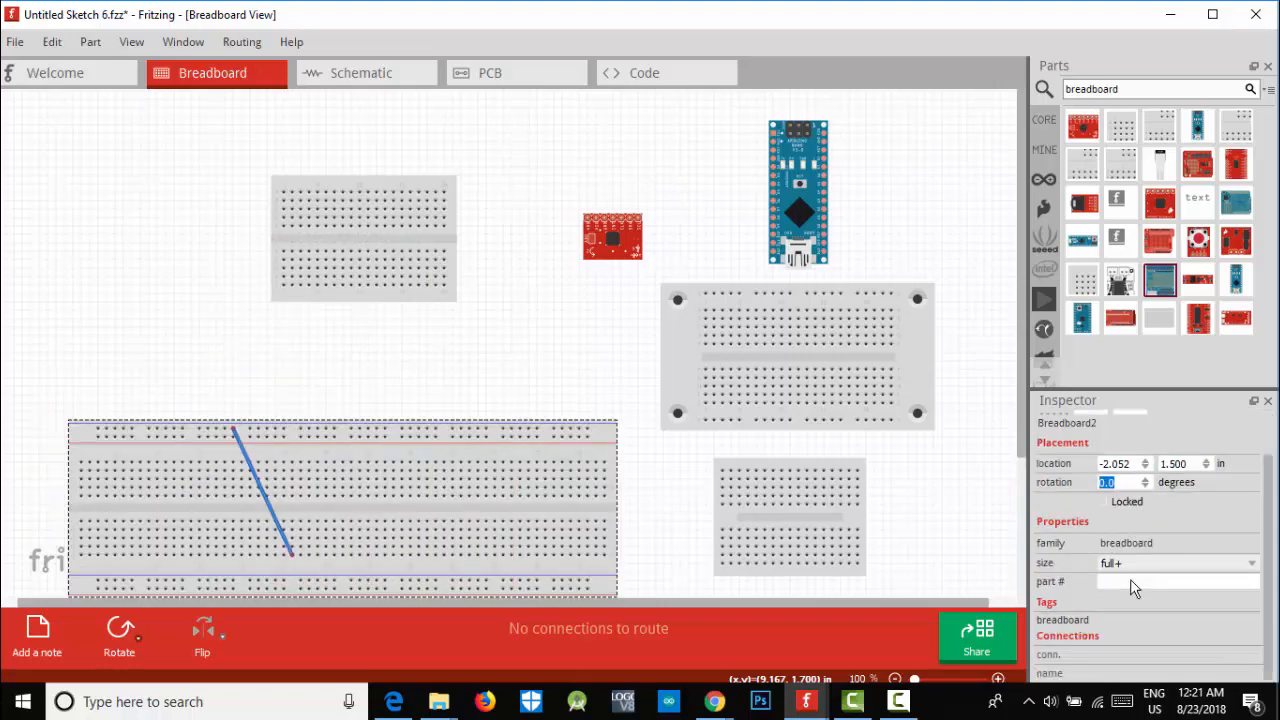
Add a Pre-Assembled Female BNC below the mini breadboard and a Snootlab prototyping shield below the full-size breadboard.
ctrl+scroll(452, 544, down, 3)
ctrl+scroll(452, 544, up, 3)
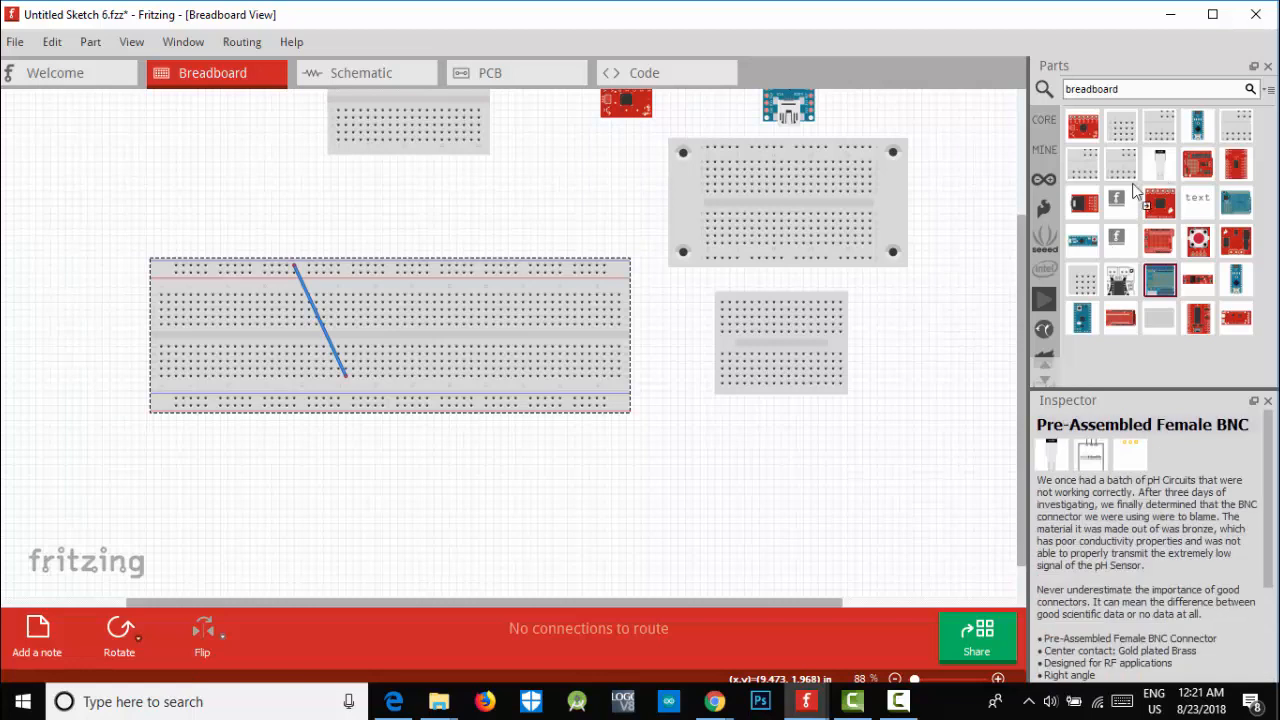
drag(1160, 165, 698, 440)
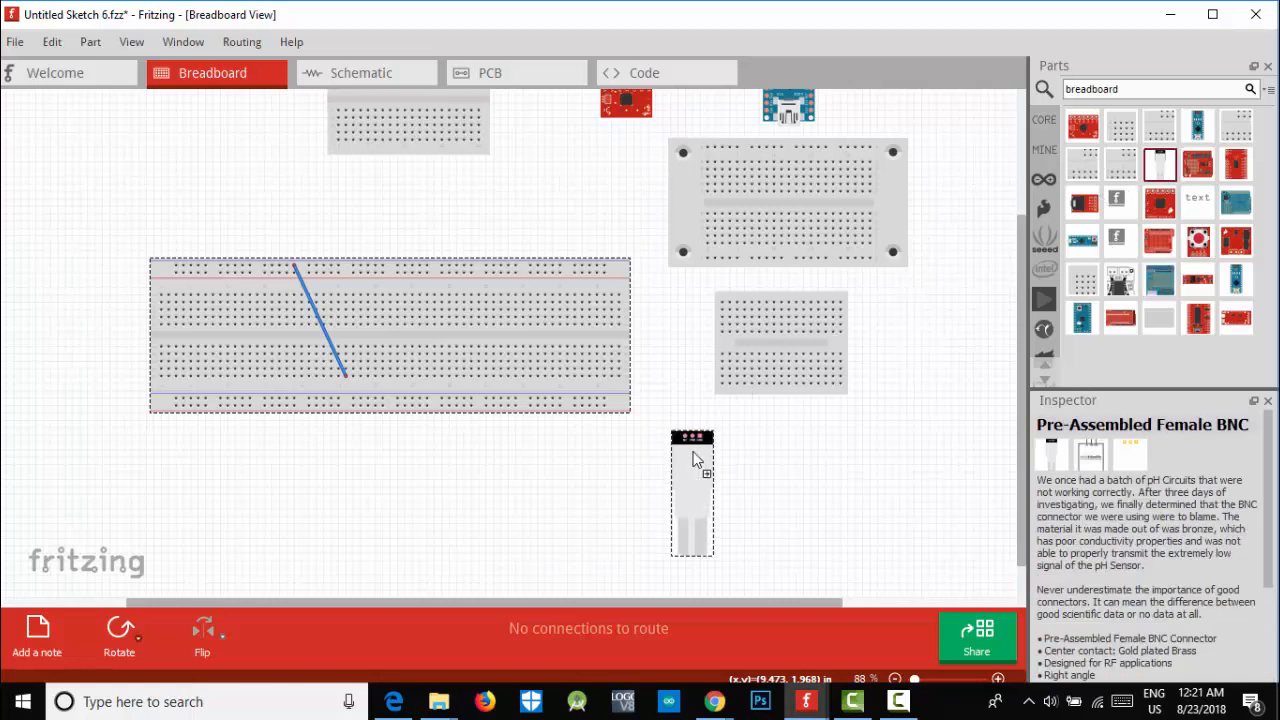
click(878, 518)
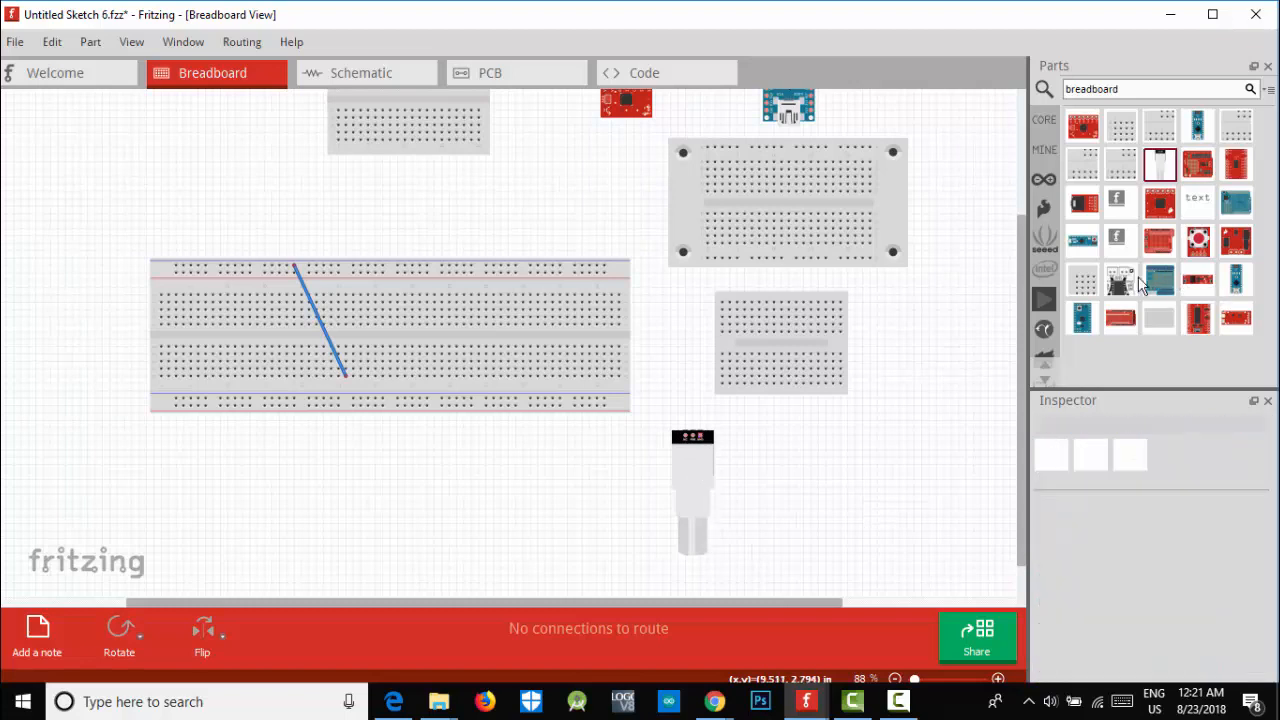
drag(1160, 282, 1180, 320)
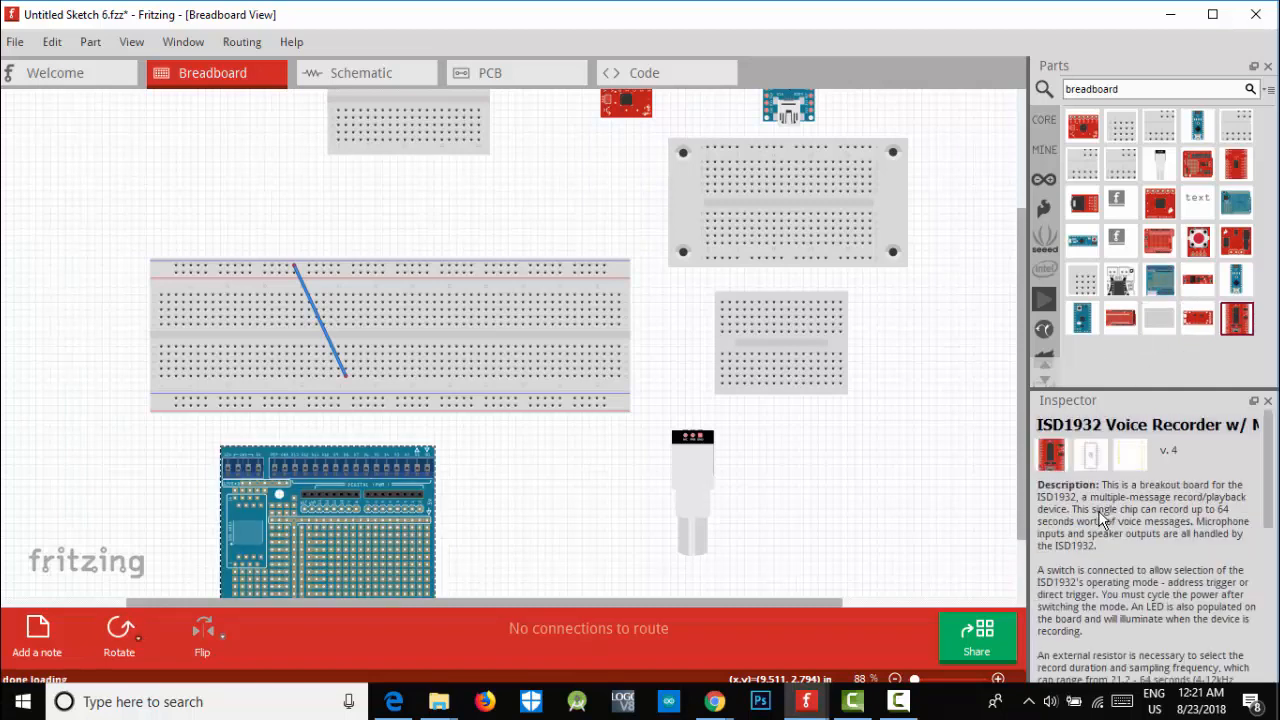
Review the ISD1932 Voice Recorder's description and add a Half breadboard beside the BNC connector.
scroll(1130, 567, down, 2)
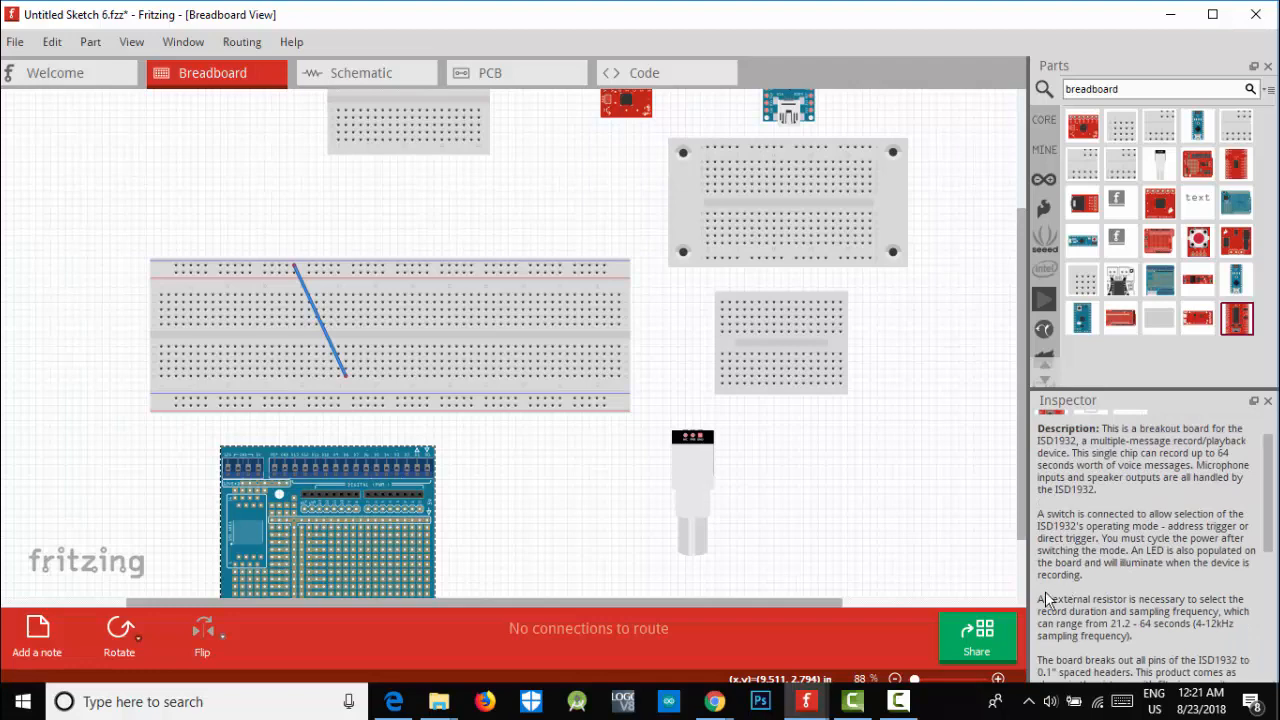
scroll(1160, 573, down, 10)
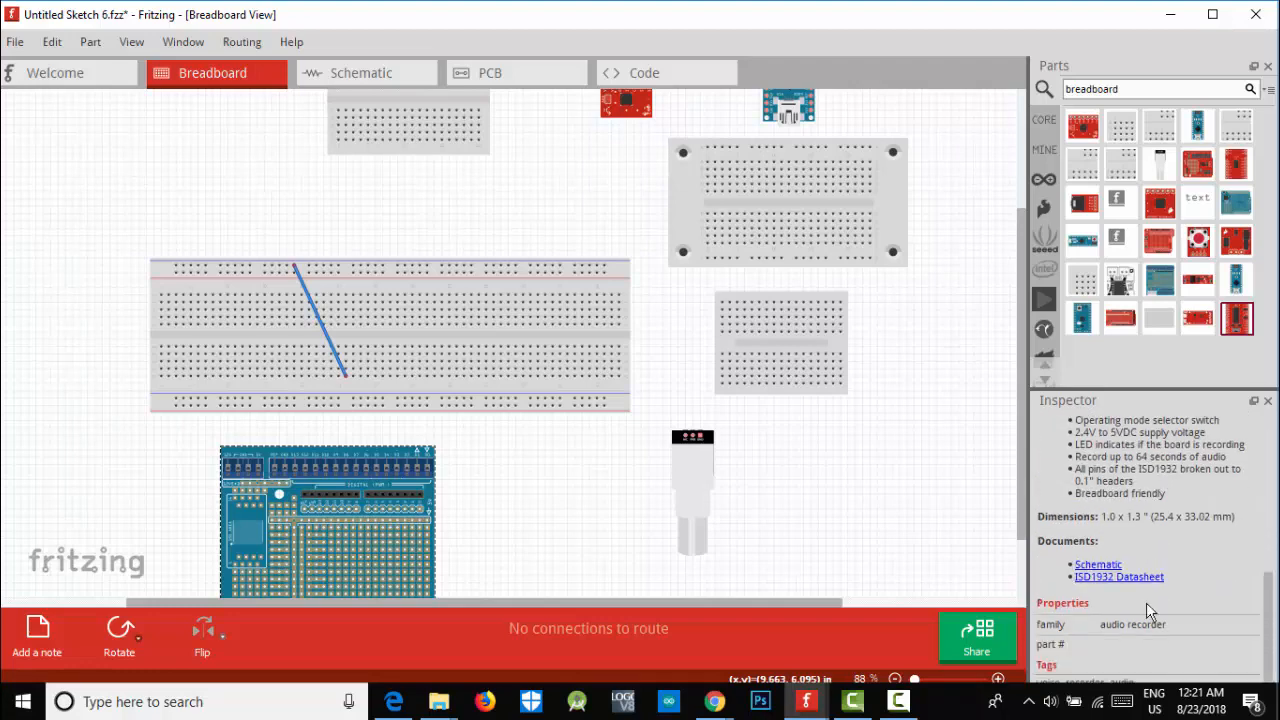
scroll(1107, 570, up, 2)
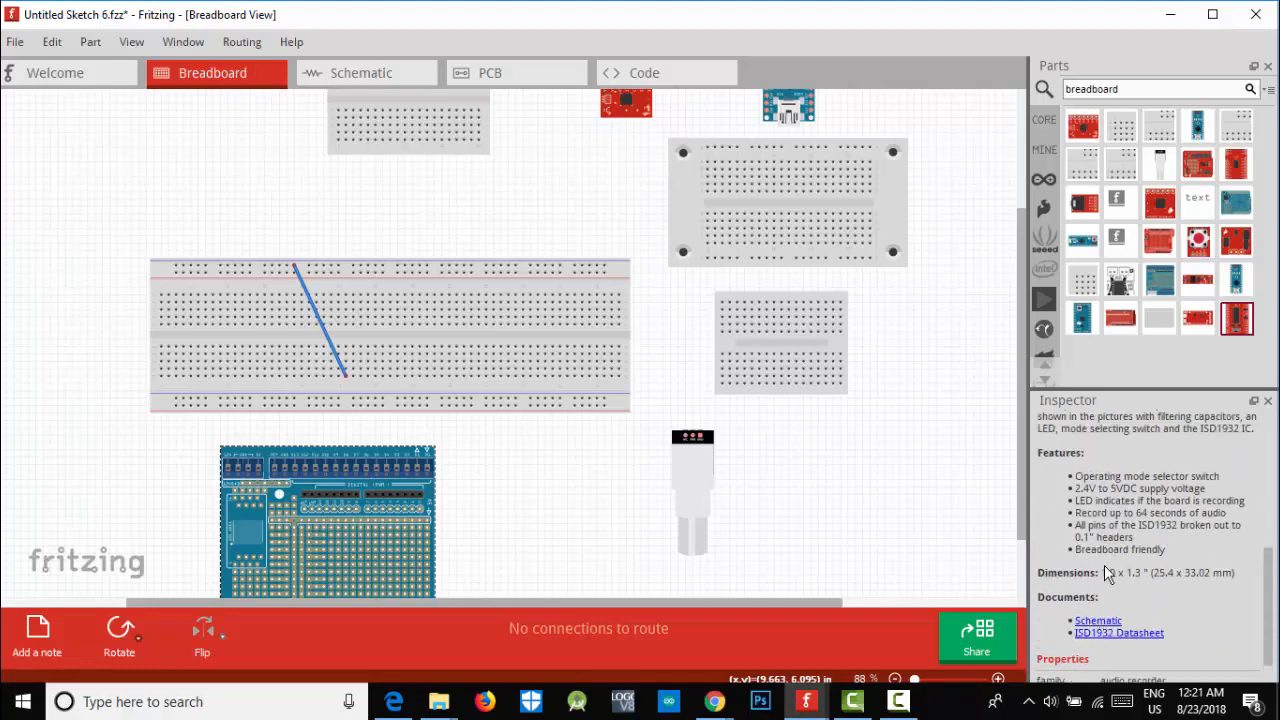
scroll(1104, 566, up, 6)
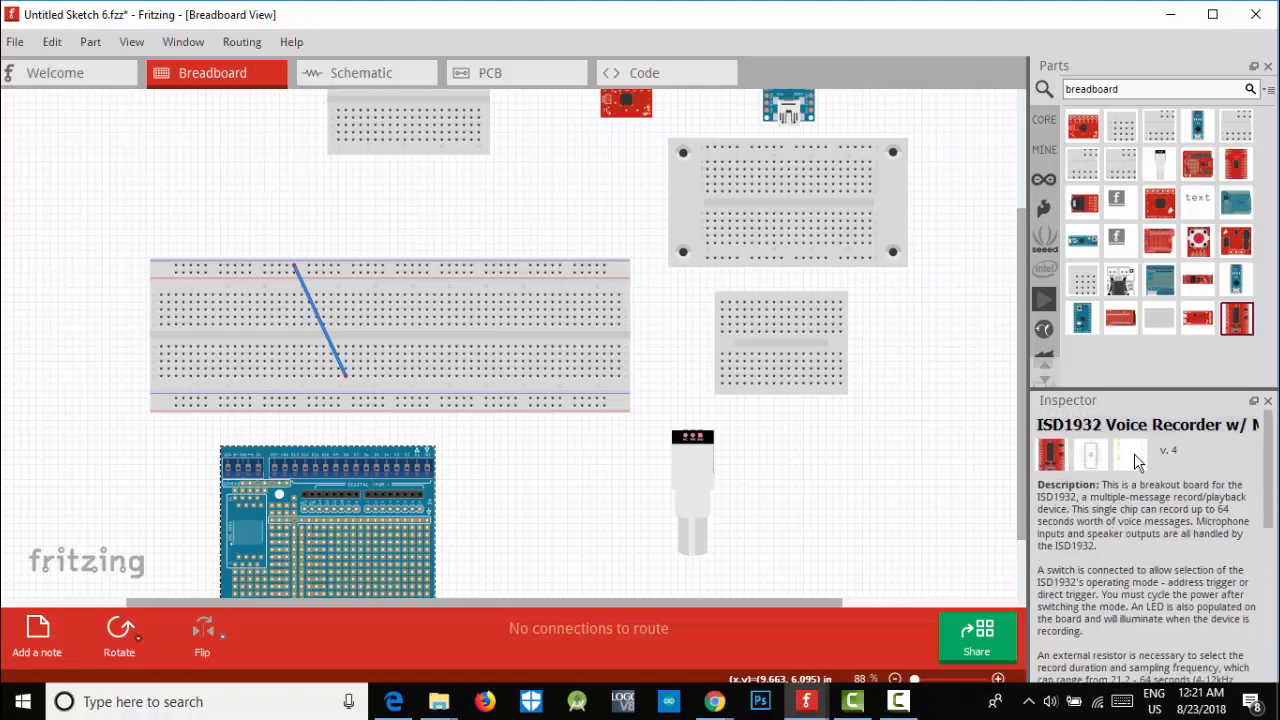
click(1160, 326)
drag(1160, 332, 700, 440)
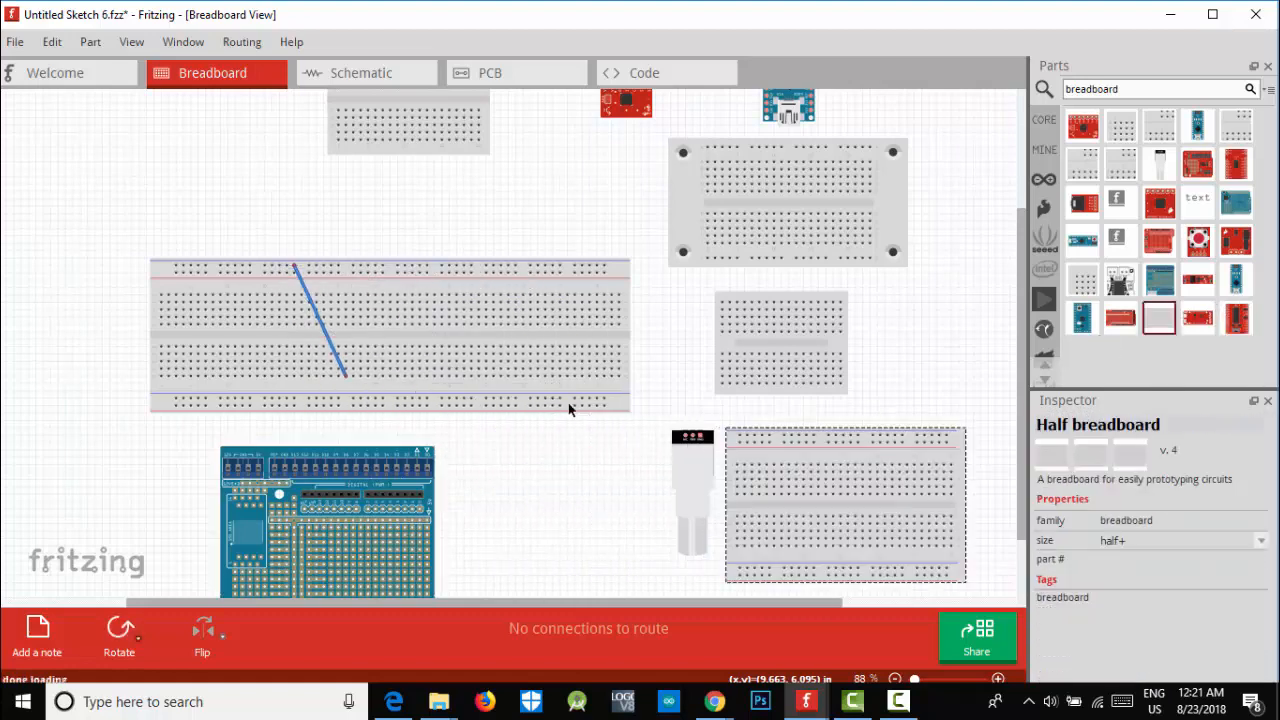
Examine the placed parts in the Schematic, PCB and Code views, then return to the Breadboard view.
ctrl+scroll(568, 405, up, 1)
ctrl+scroll(568, 405, up, 2)
ctrl+scroll(568, 403, down, 2)
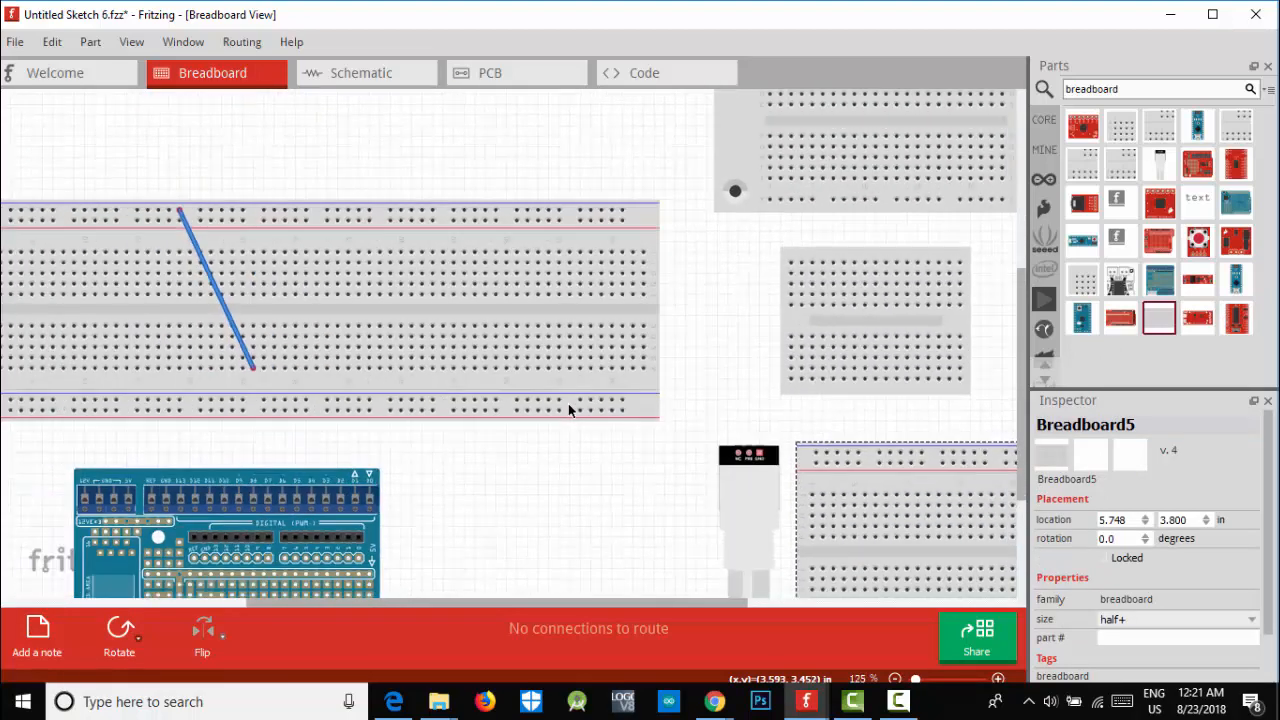
click(337, 73)
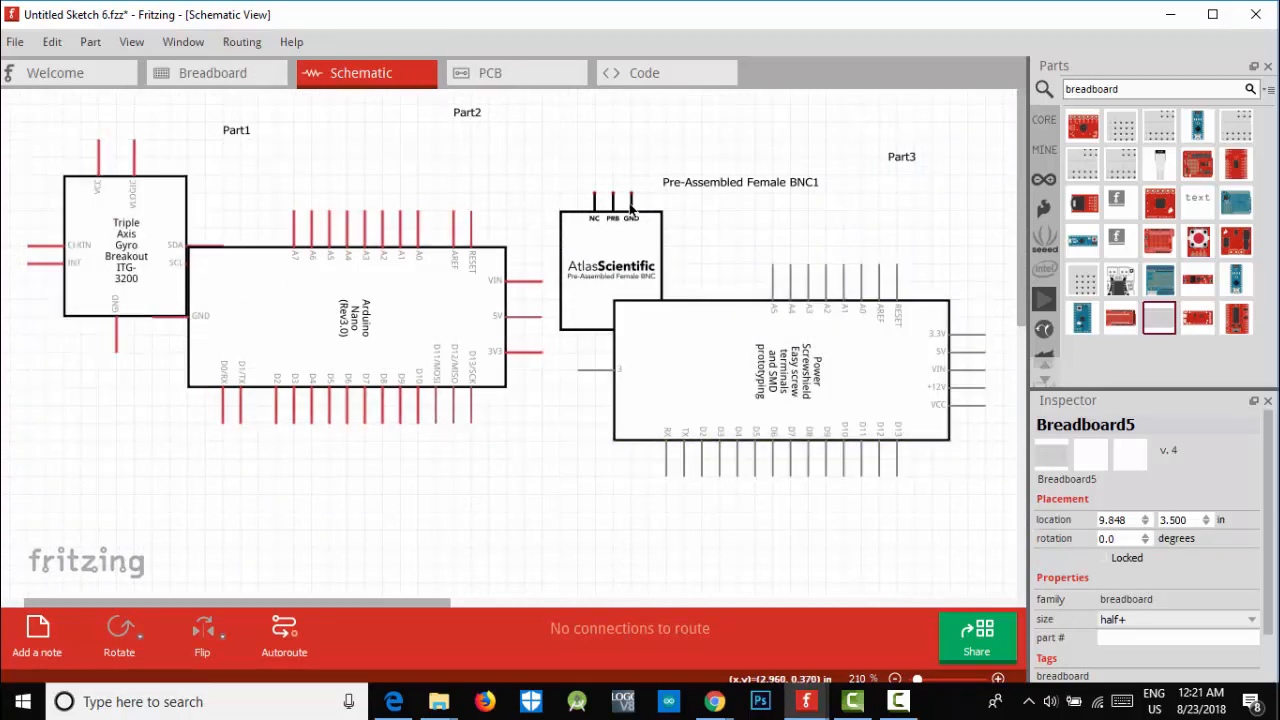
click(523, 74)
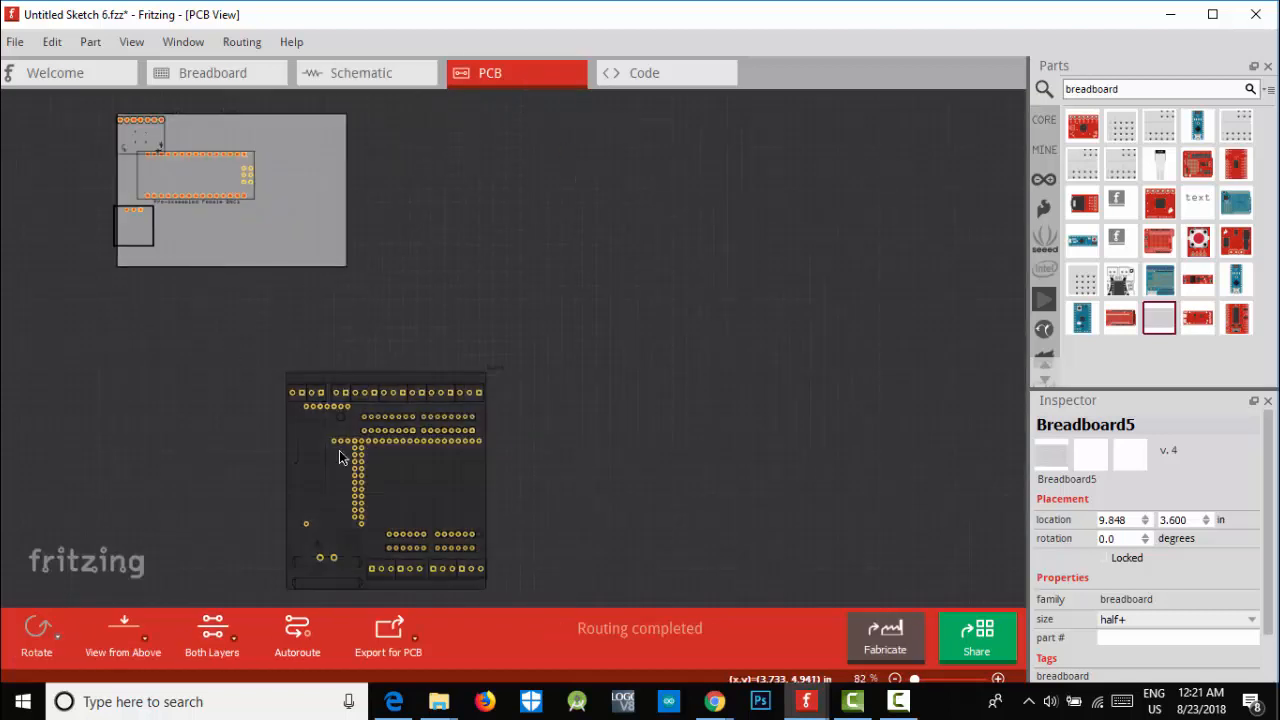
ctrl+scroll(340, 455, down, 2)
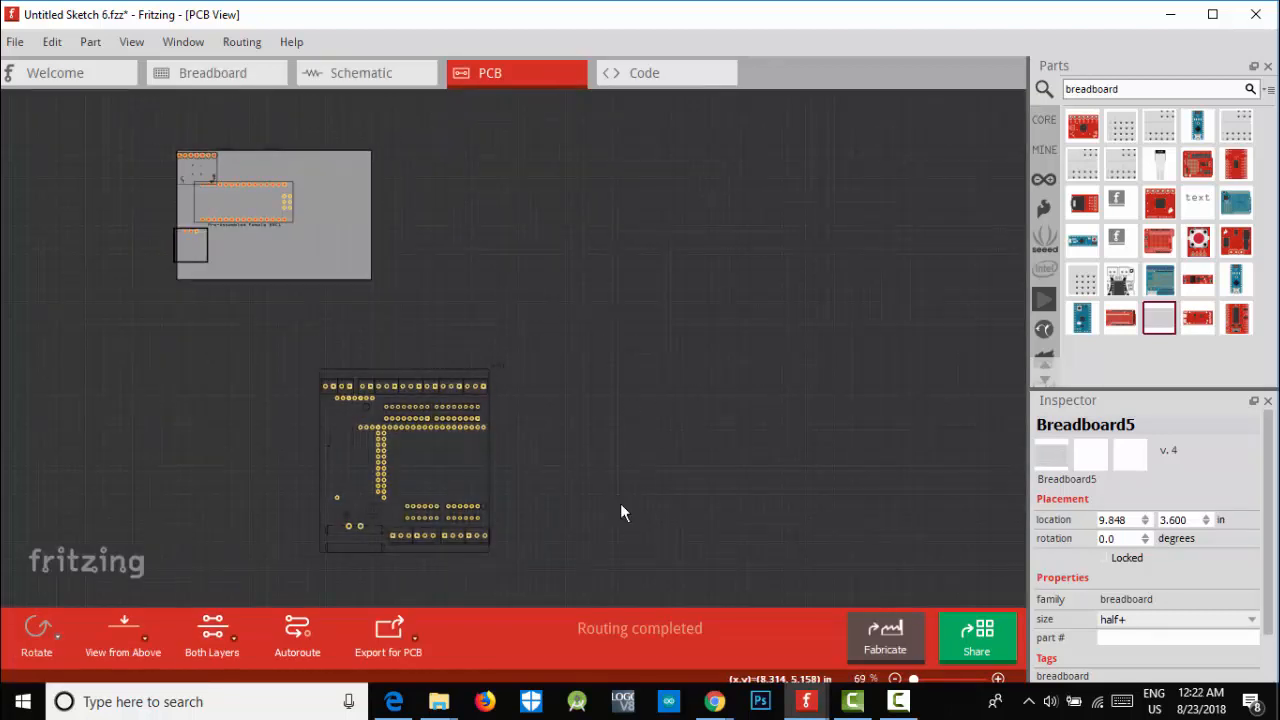
click(672, 80)
click(348, 77)
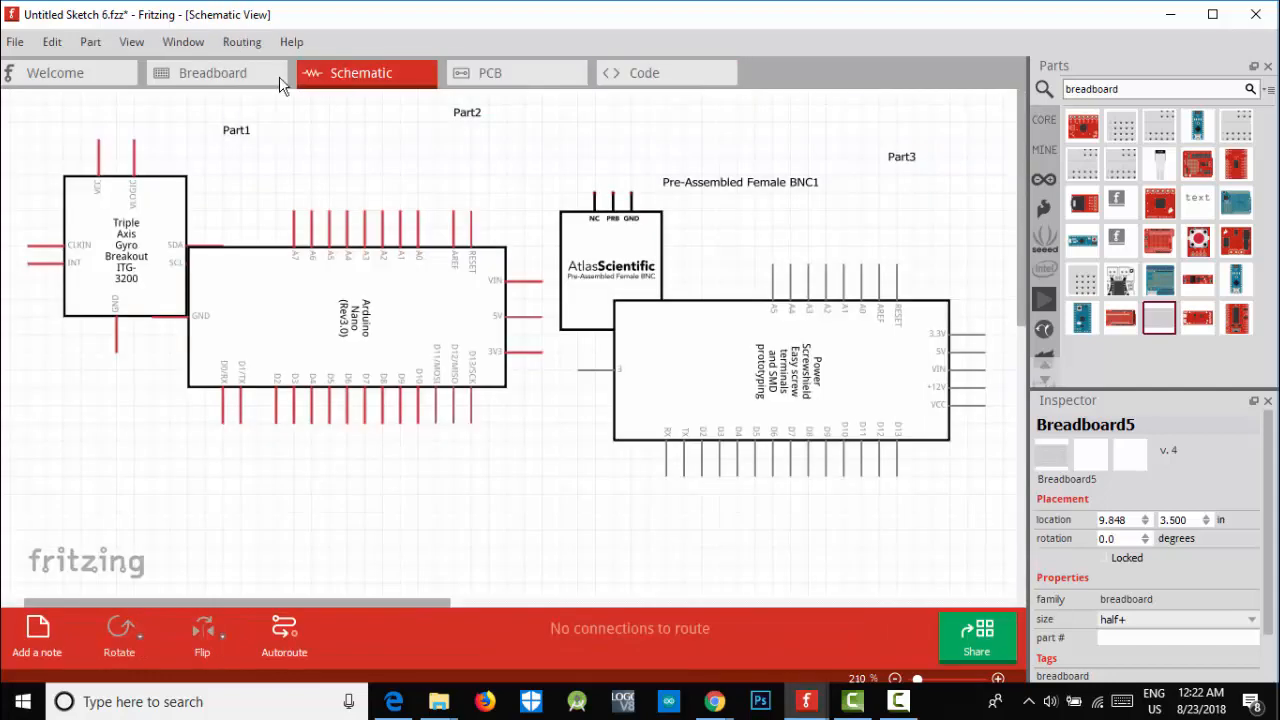
click(220, 76)
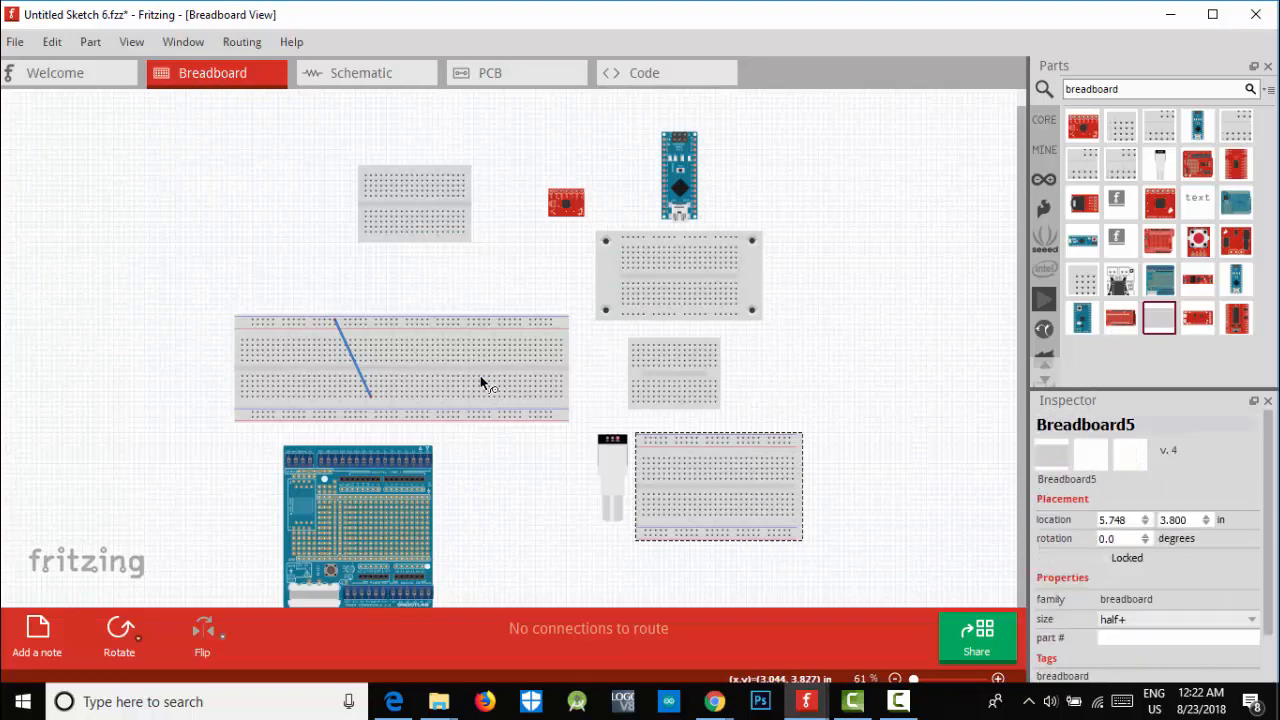
Move the full-size breadboard up and left of the other parts, and the tiny breadboard with a wire beside the mini breadboard.
drag(364, 378, 175, 255)
drag(446, 216, 480, 323)
drag(443, 180, 484, 336)
Draw three blue wires from holes in the BB-301 breadboard, one of them extending beyond the board's left edge.
click(633, 295)
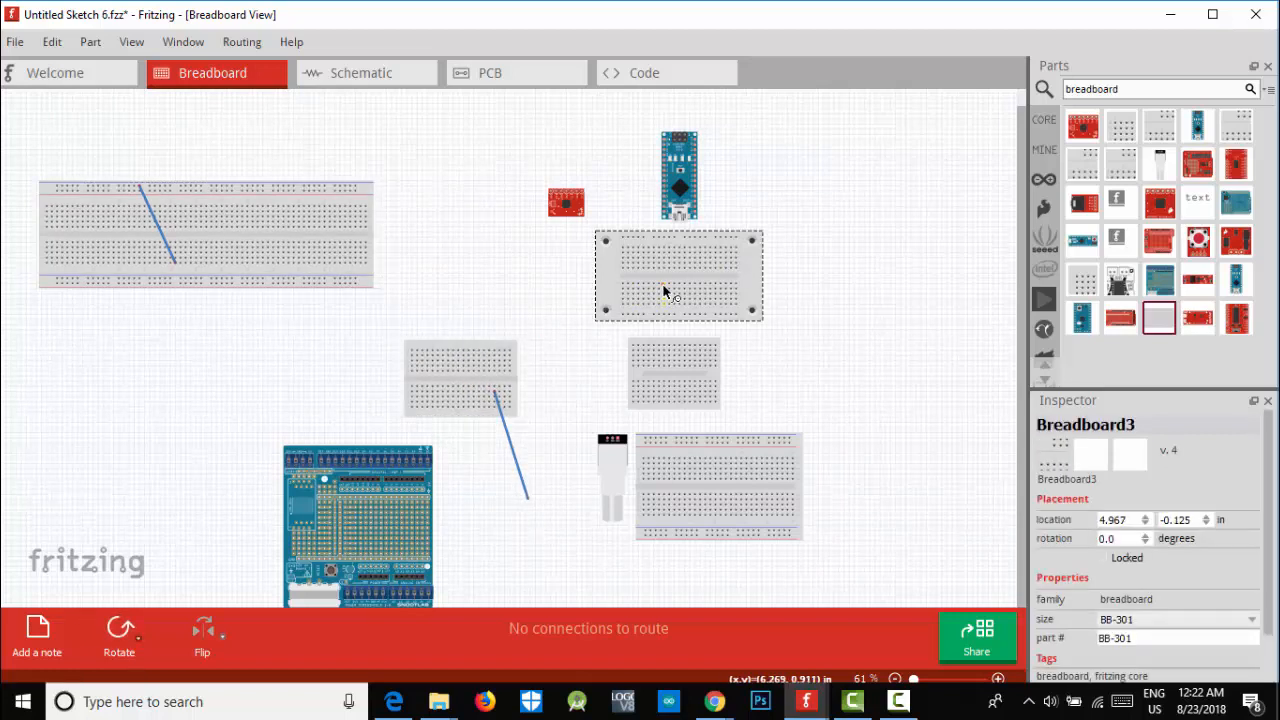
drag(665, 291, 727, 295)
drag(652, 269, 545, 277)
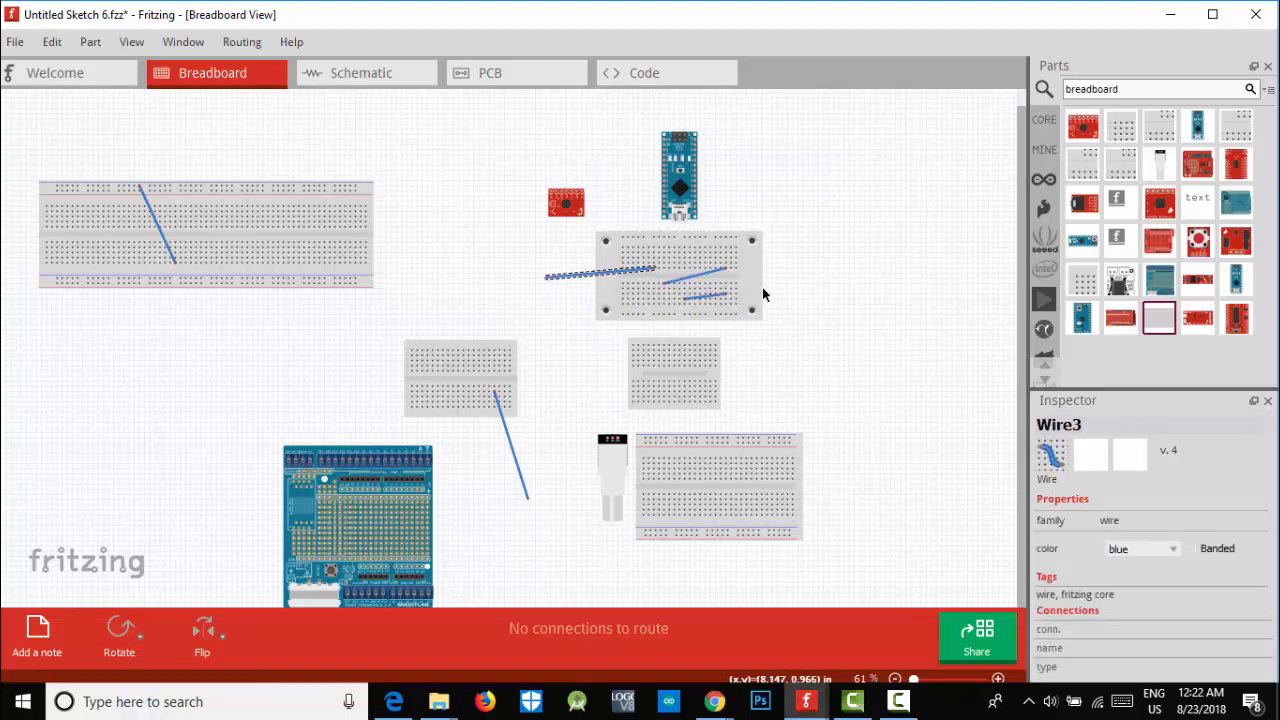
Move the mini breadboard and the half breadboard to the free area right of the BNC connector, and select the BB-301 breadboard.
drag(683, 381, 934, 343)
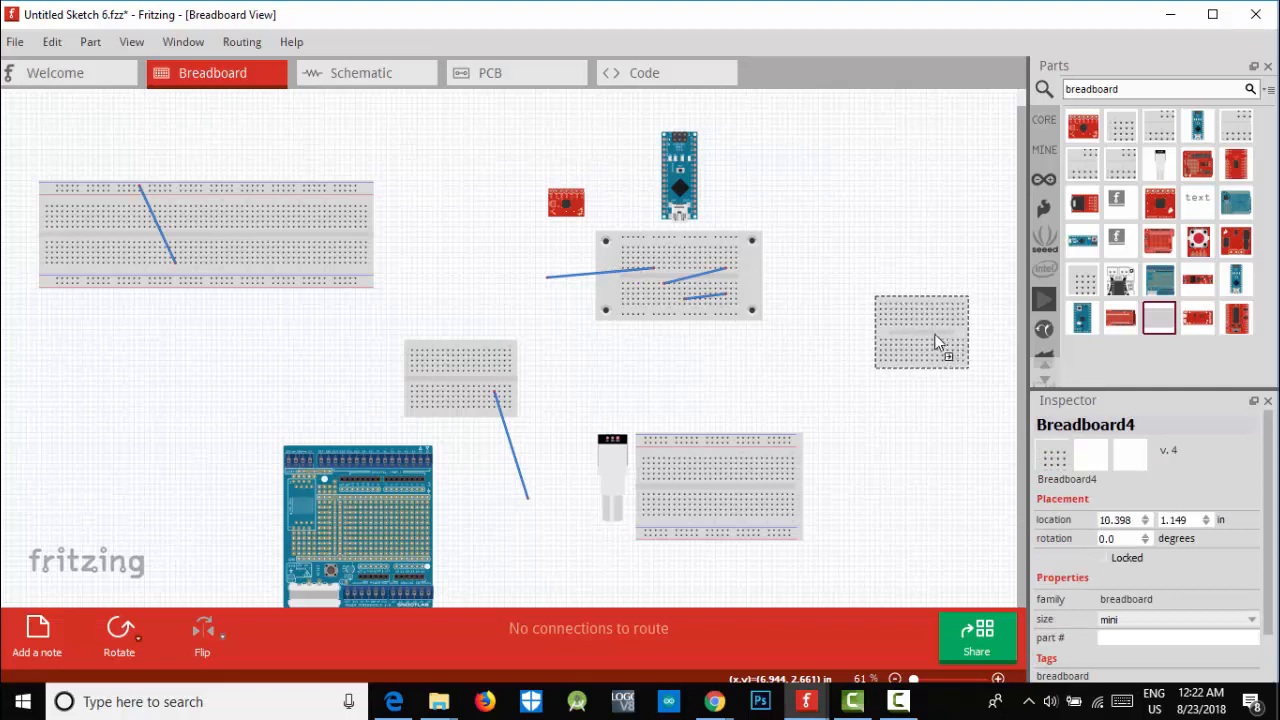
drag(749, 489, 948, 448)
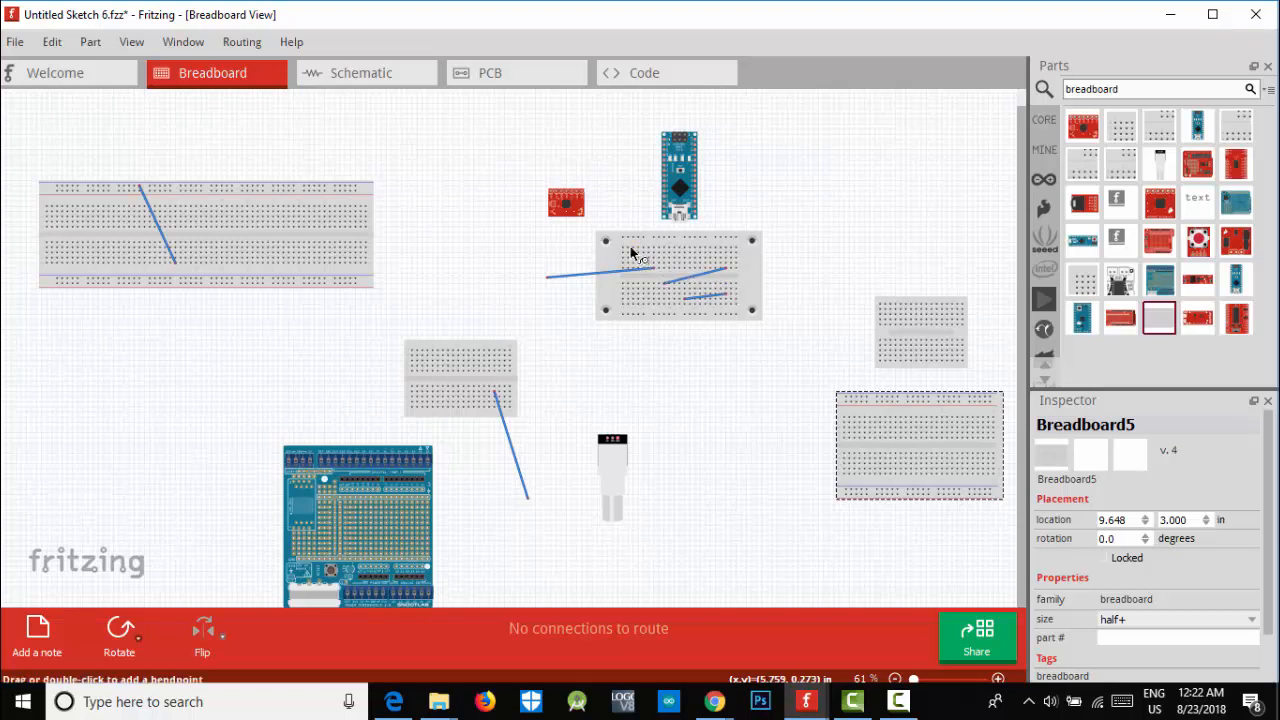
click(603, 279)
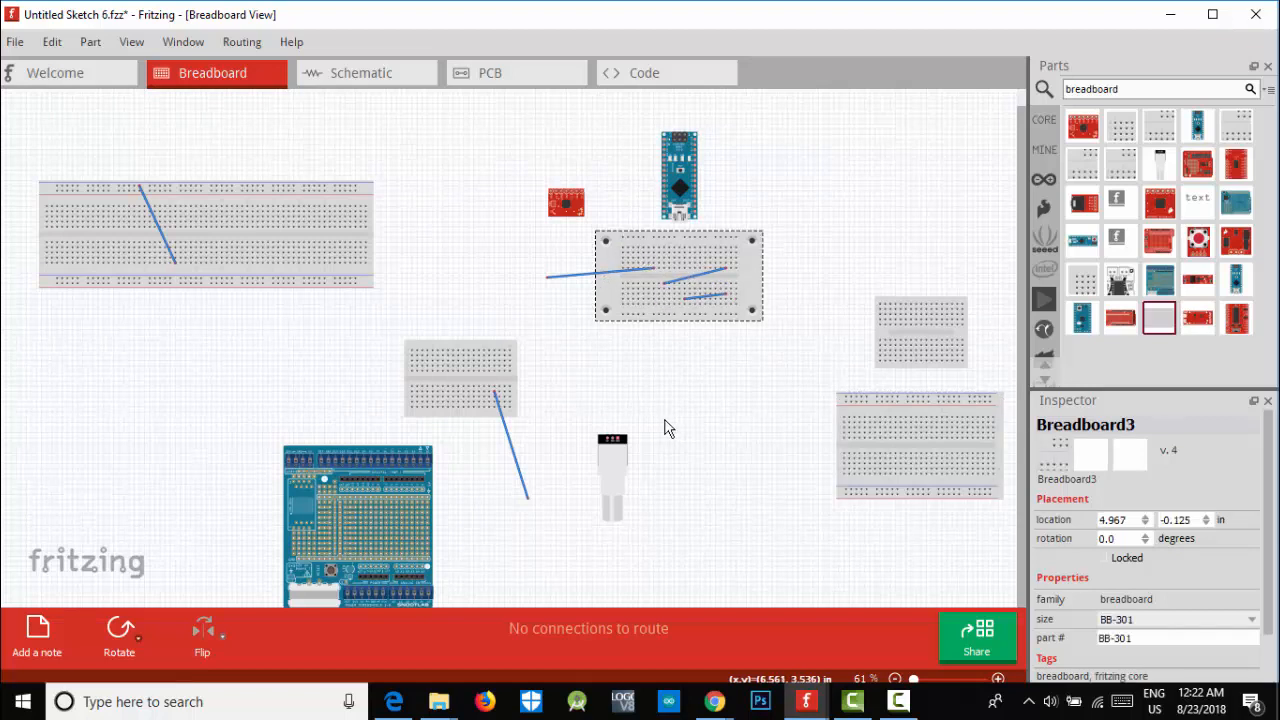